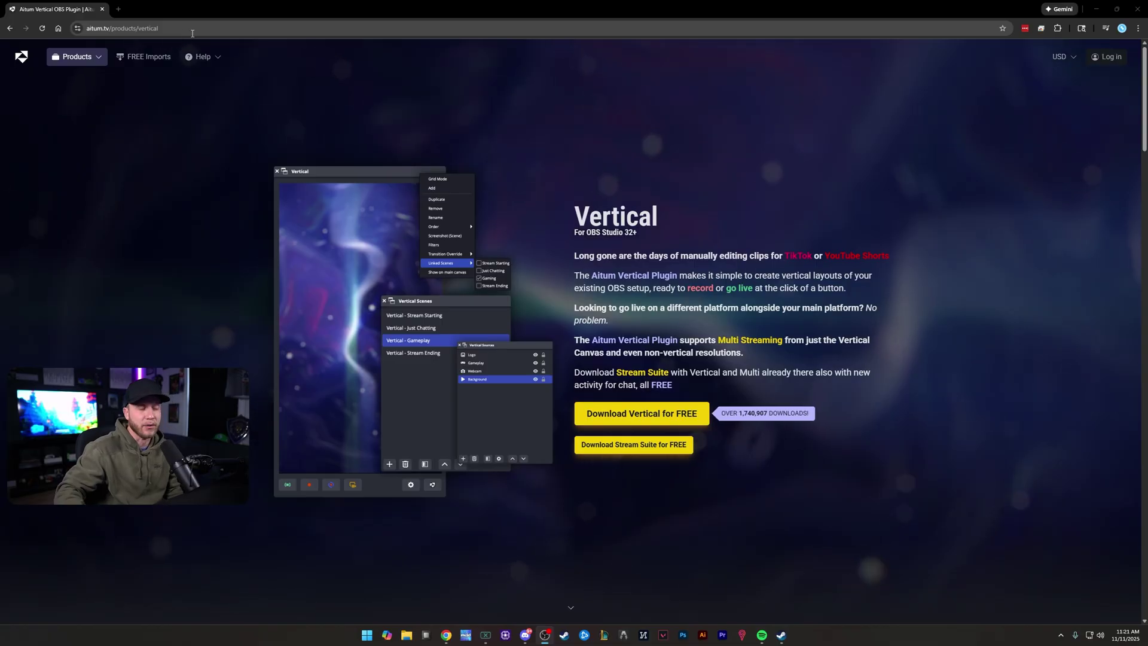
# View the Multistream page under Products on aitum.tv, then return to OBS Studio.
pyautogui.click(98, 61)
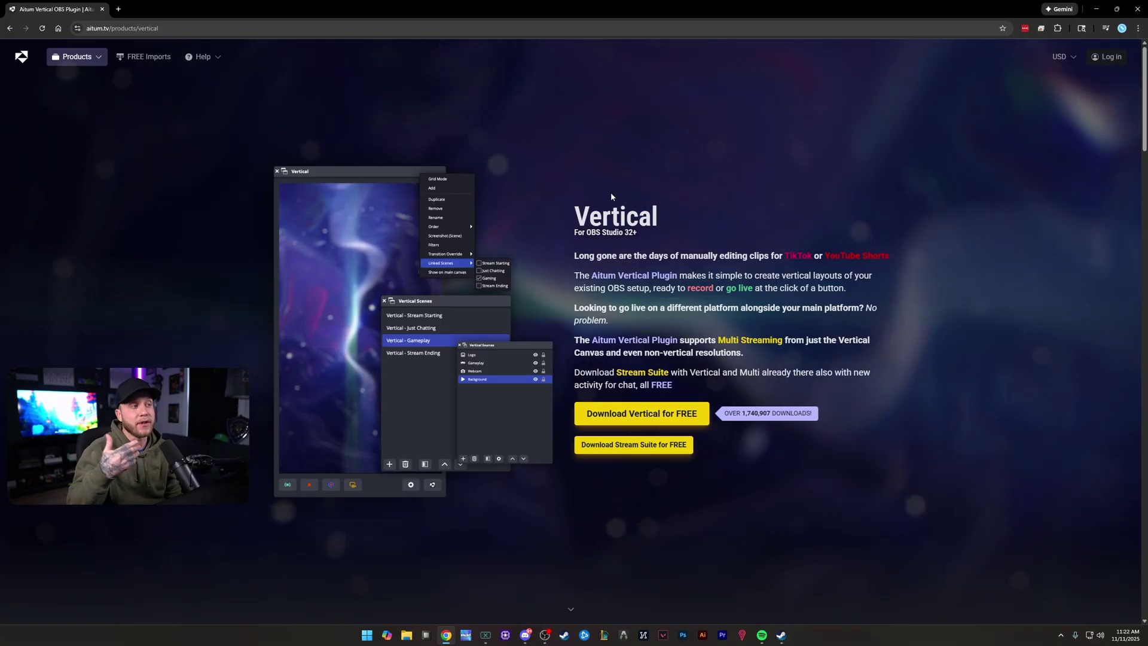
pyautogui.click(74, 56)
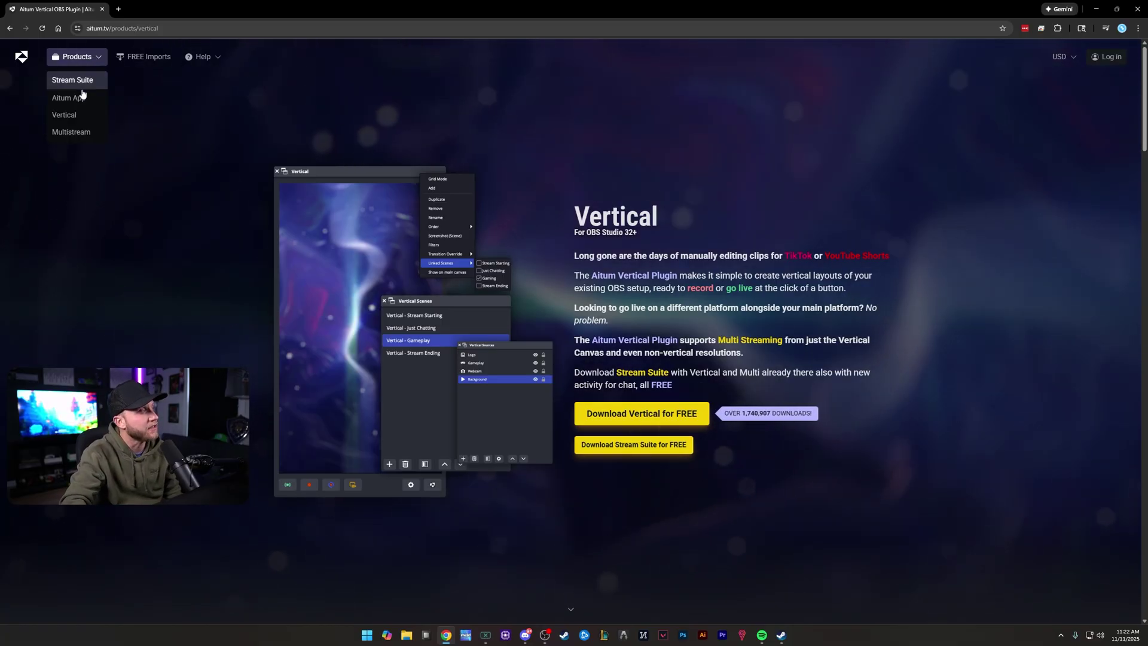
pyautogui.click(75, 132)
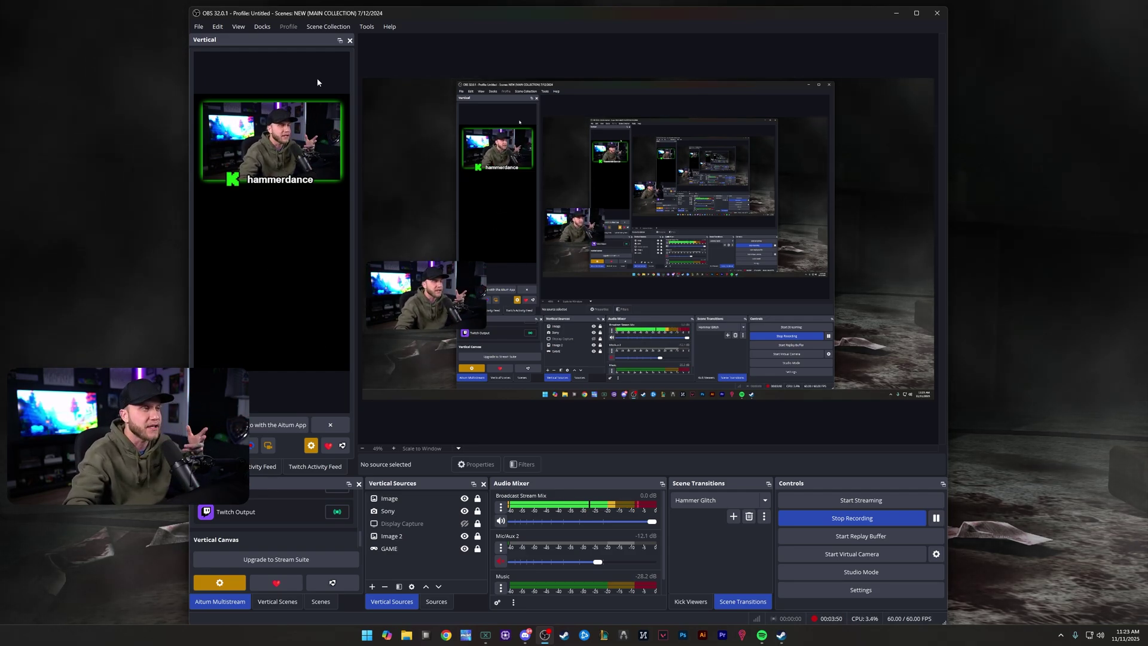
# Dock the Vertical preview in the OBS window and show the empty Vertical Scenes list.
pyautogui.click(264, 31)
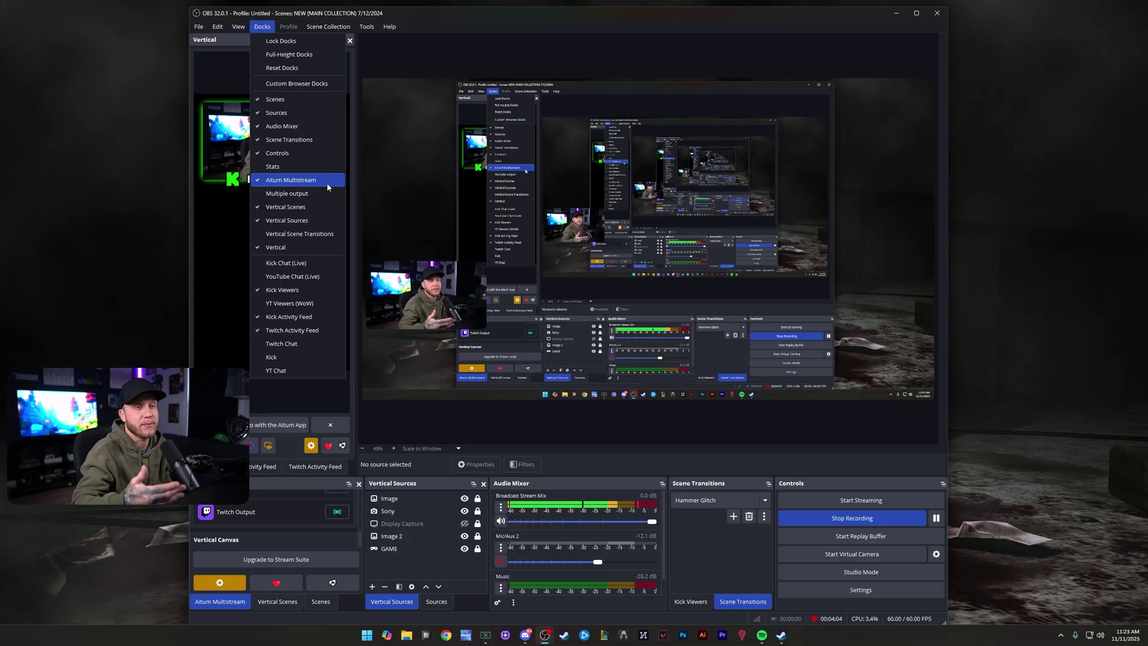
pyautogui.click(222, 58)
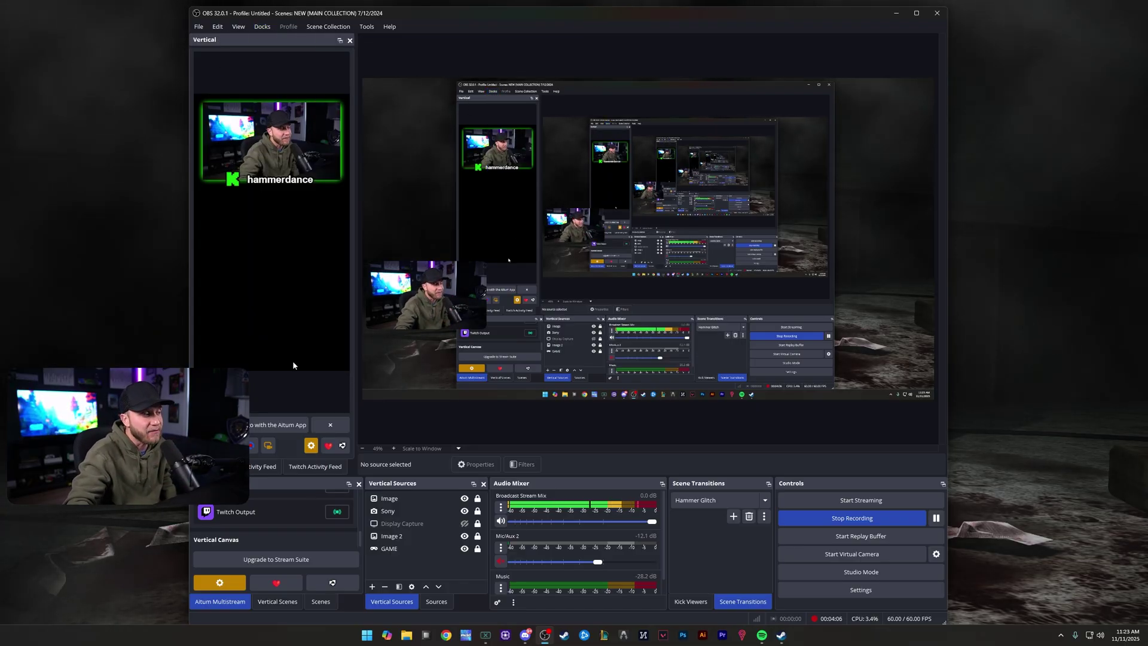
pyautogui.moveTo(250, 41); pyautogui.dragTo(269, 72)
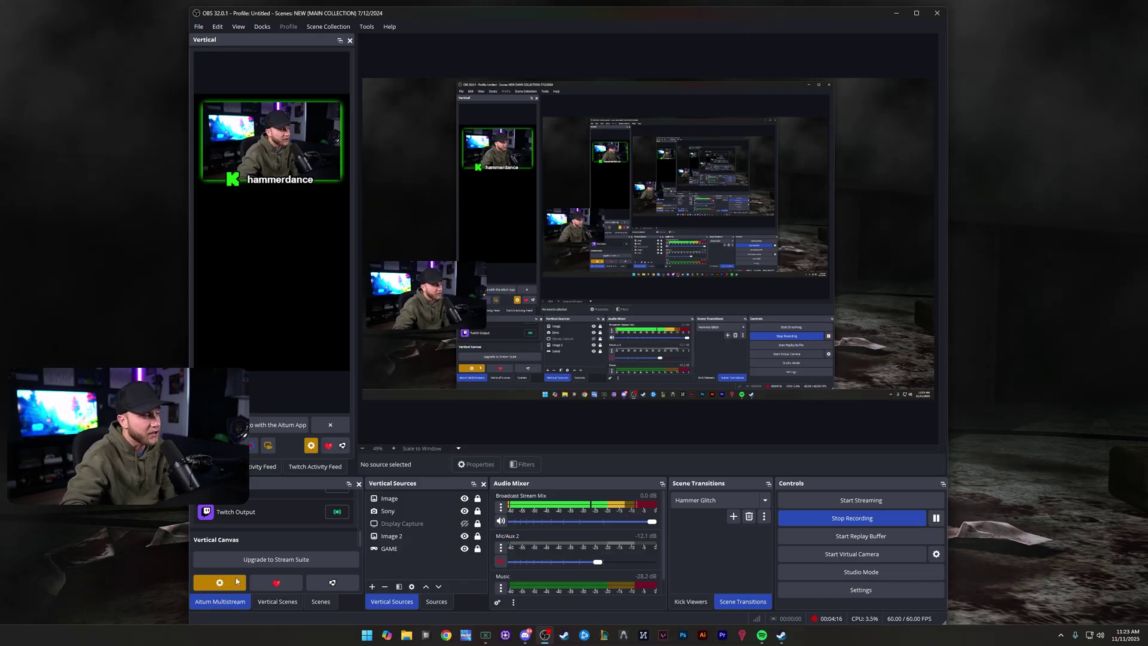
pyautogui.click(277, 601)
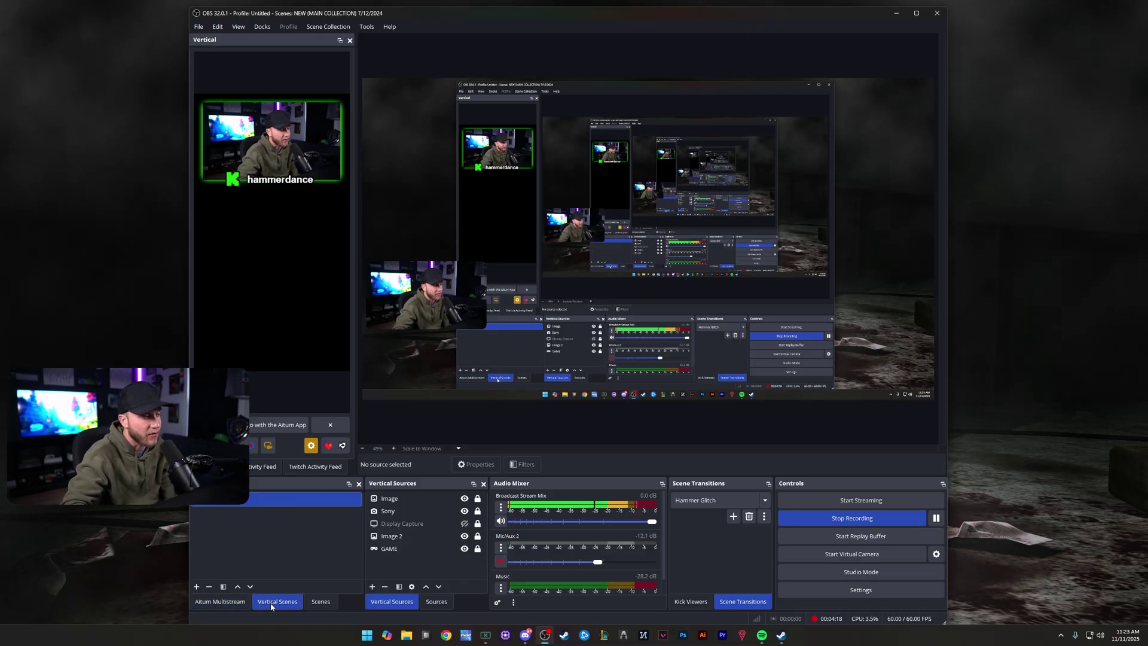
# Compare the main Scenes and Sources lists with the Vertical ones, then shift OBS rightward.
pyautogui.click(322, 602)
pyautogui.click(437, 602)
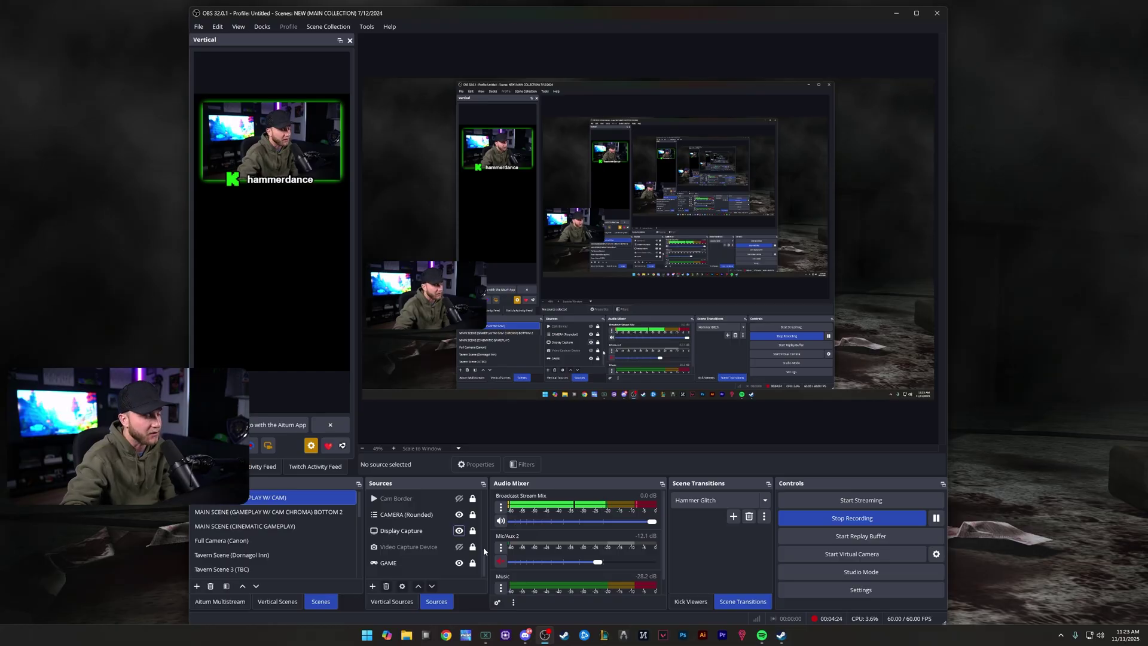
pyautogui.click(277, 601)
pyautogui.click(395, 603)
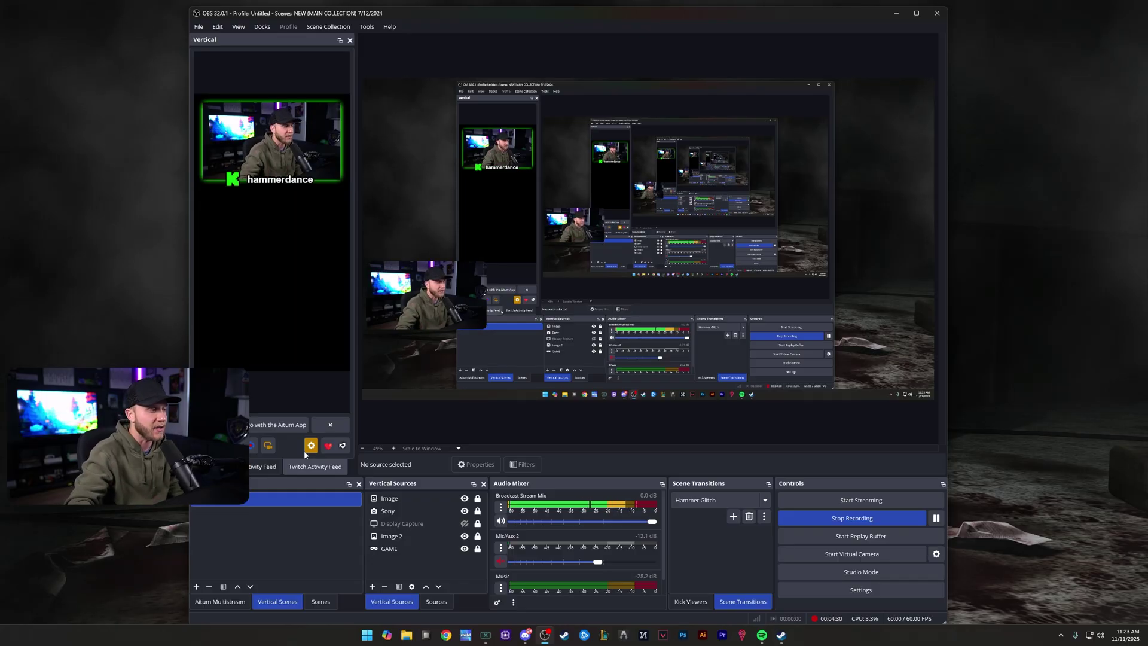
pyautogui.moveTo(578, 13); pyautogui.dragTo(651, 11)
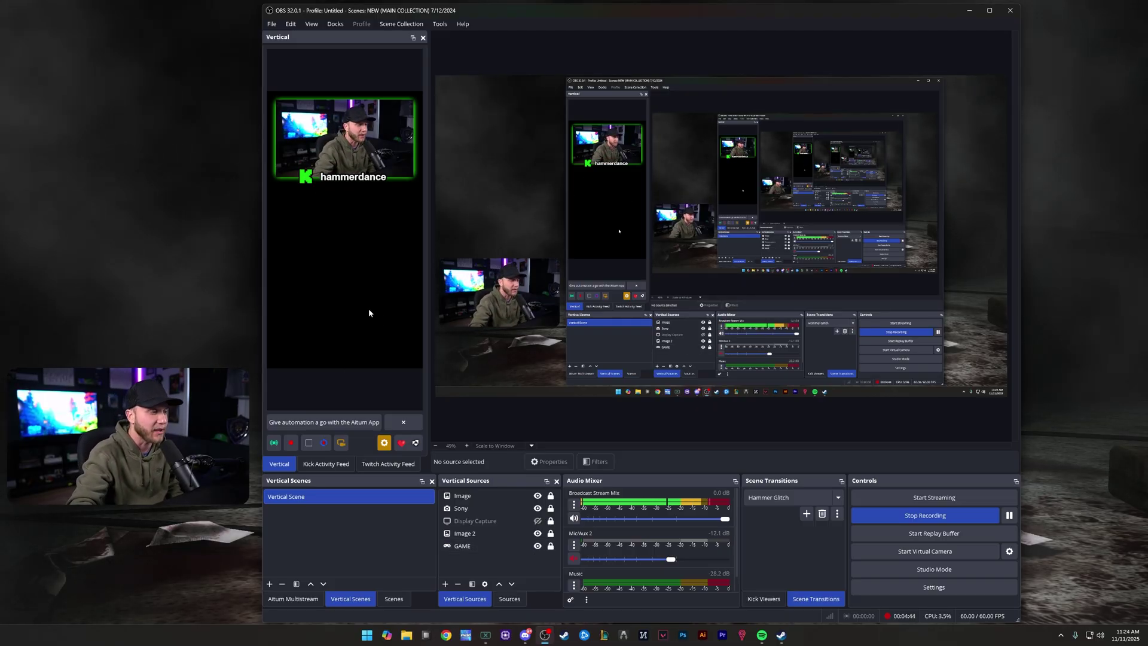
# Toggle the Image 2 green frame overlay repeatedly, leaving it visible.
pyautogui.click(538, 533)
pyautogui.click(538, 534)
pyautogui.click(538, 533)
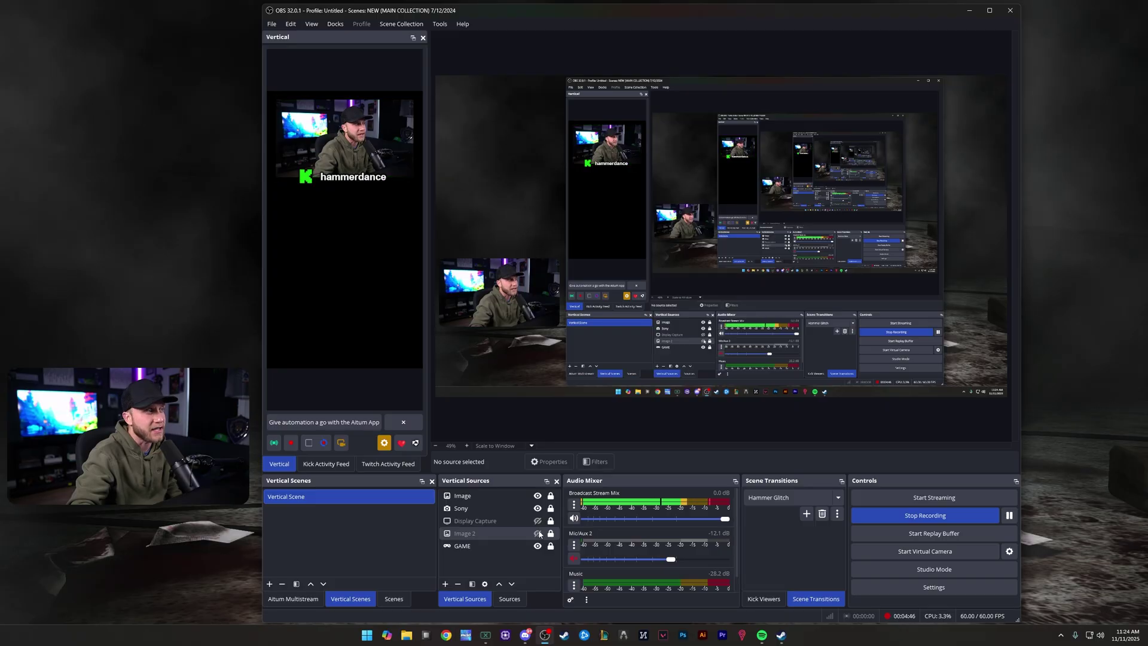
pyautogui.click(538, 533)
pyautogui.click(538, 533)
pyautogui.click(538, 534)
pyautogui.click(538, 533)
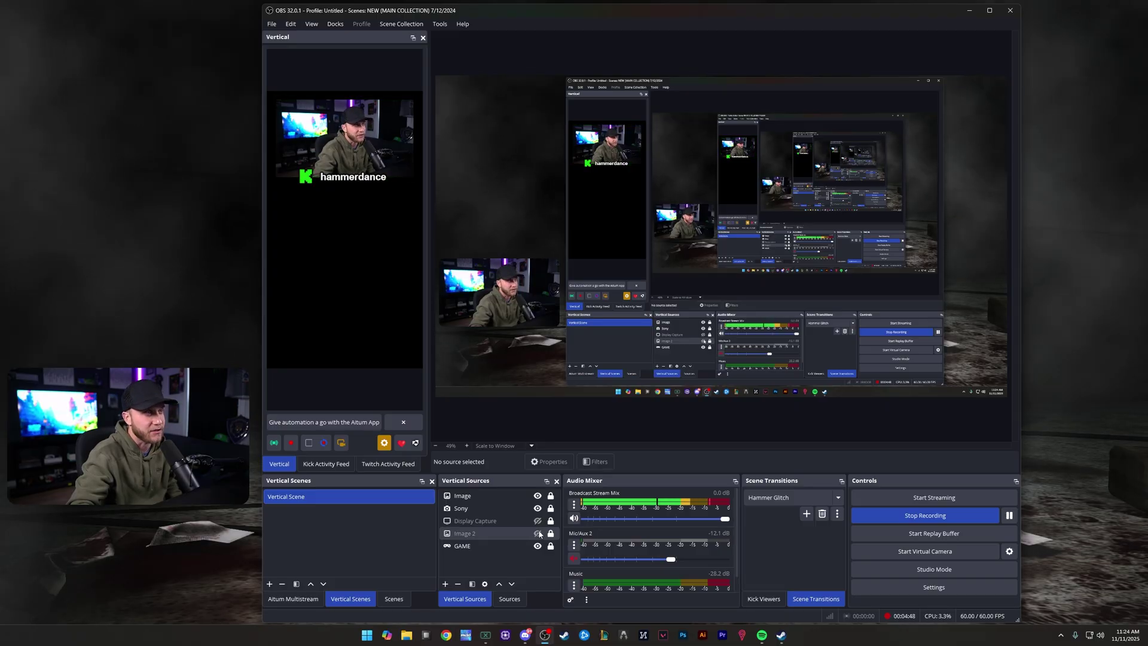
pyautogui.click(538, 533)
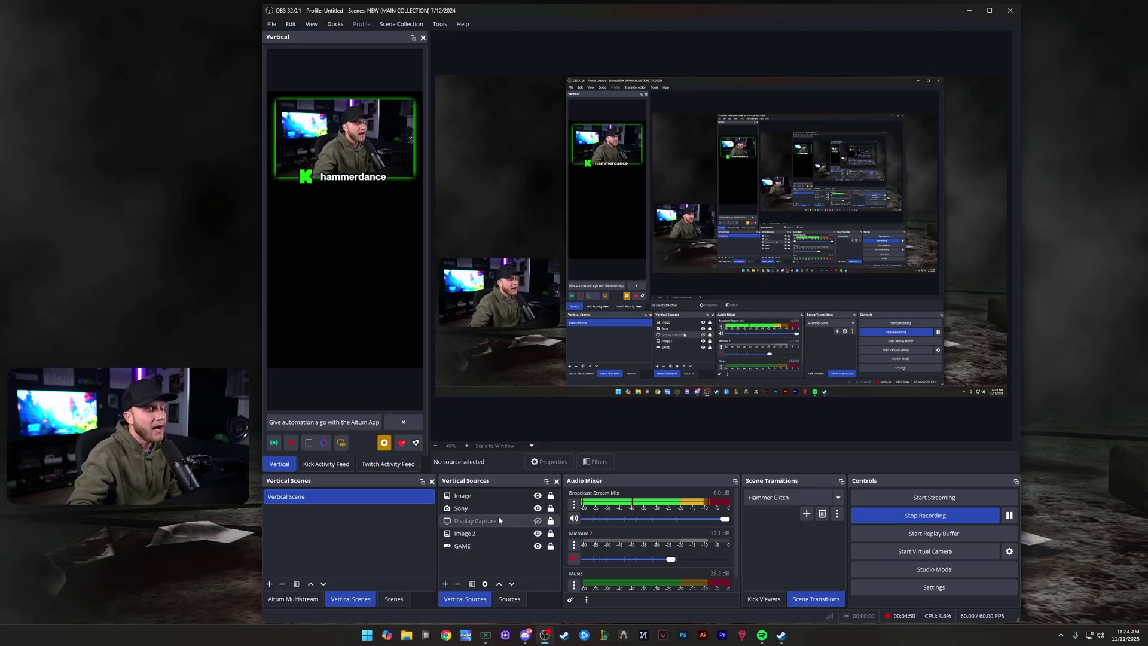
# Toggle Display Capture and Sony visibility back to their original states, then show Aitum Multistream.
pyautogui.click(538, 521)
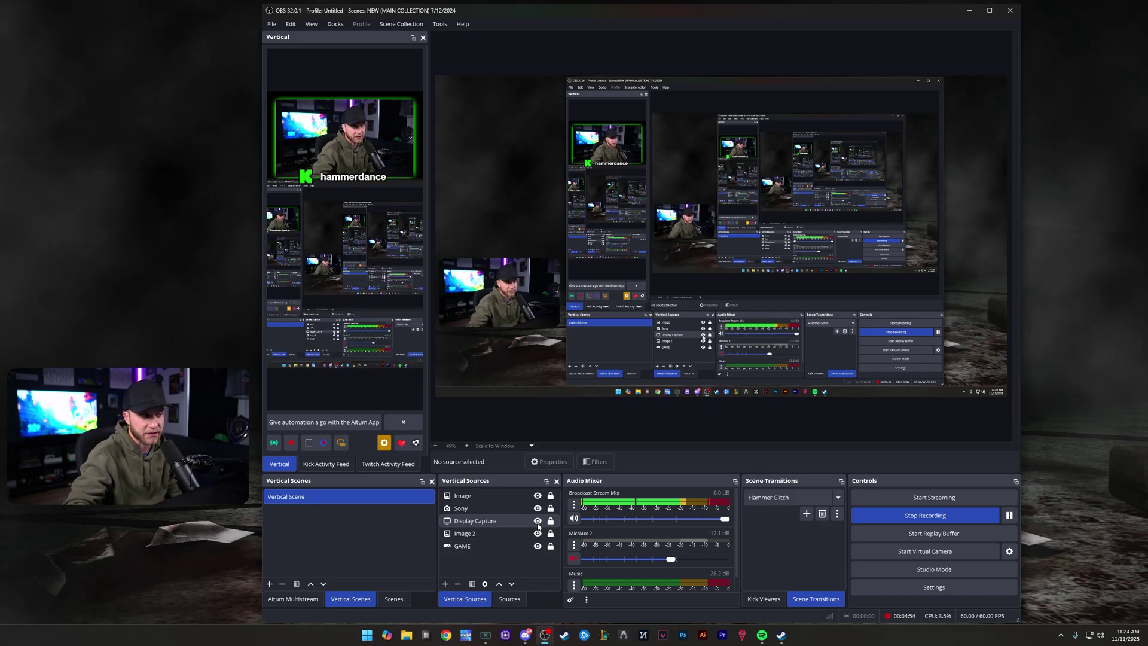
pyautogui.click(538, 522)
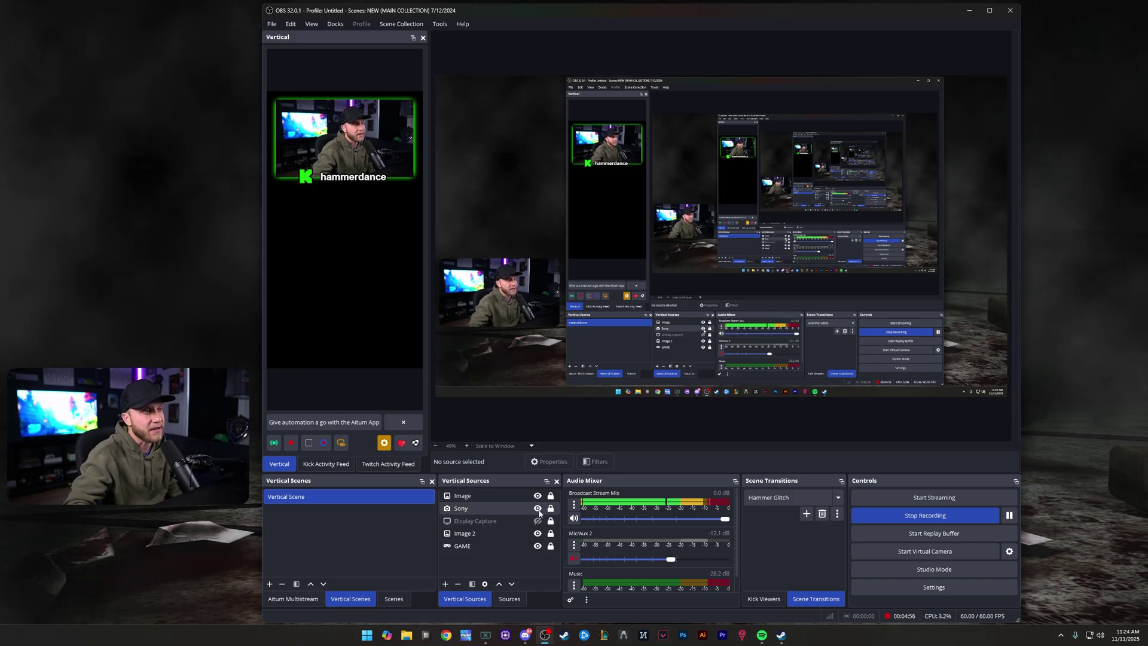
pyautogui.click(537, 508)
pyautogui.click(537, 508)
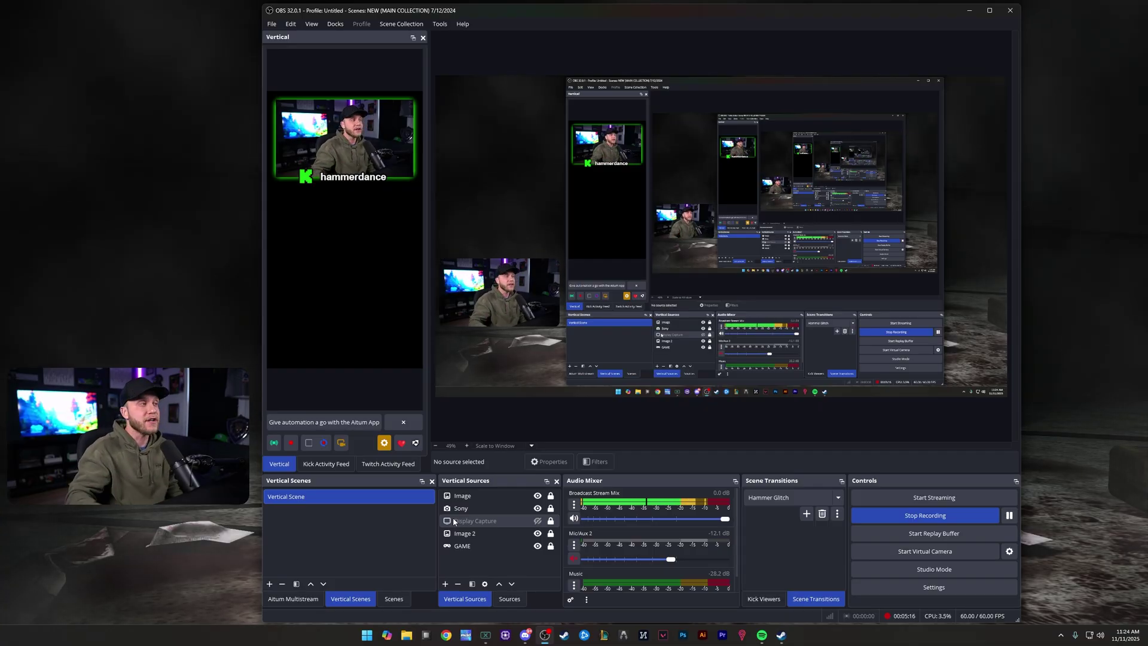
pyautogui.click(299, 599)
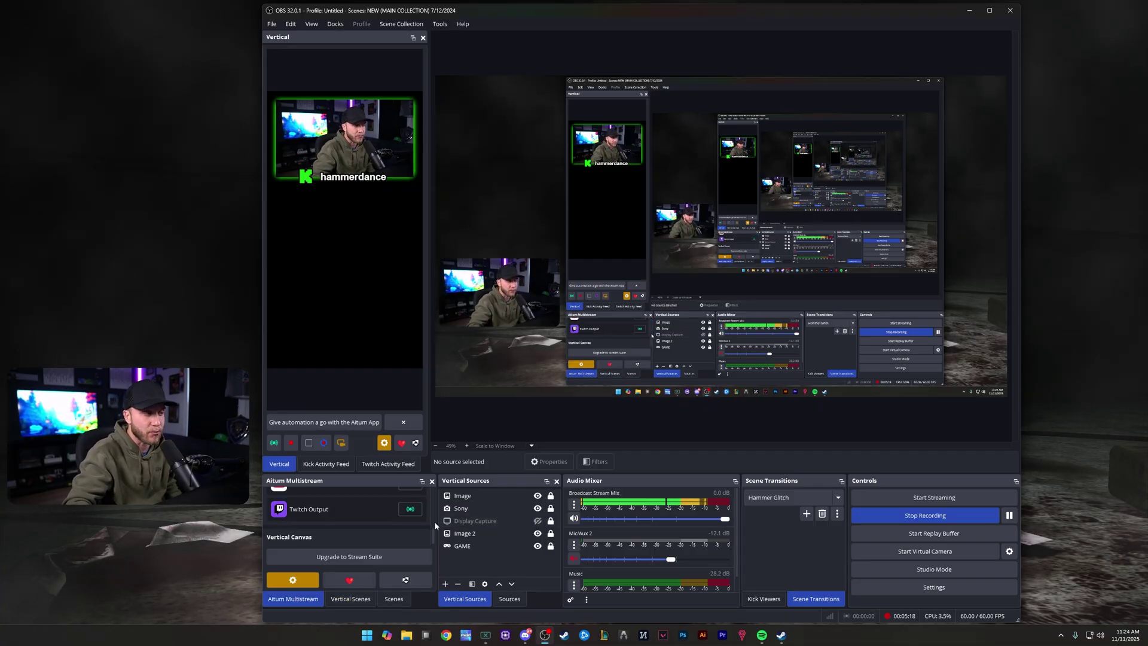
# In Aitum Multistream settings, start a new YouTube output on the Vertical Canvas.
pyautogui.click(293, 580)
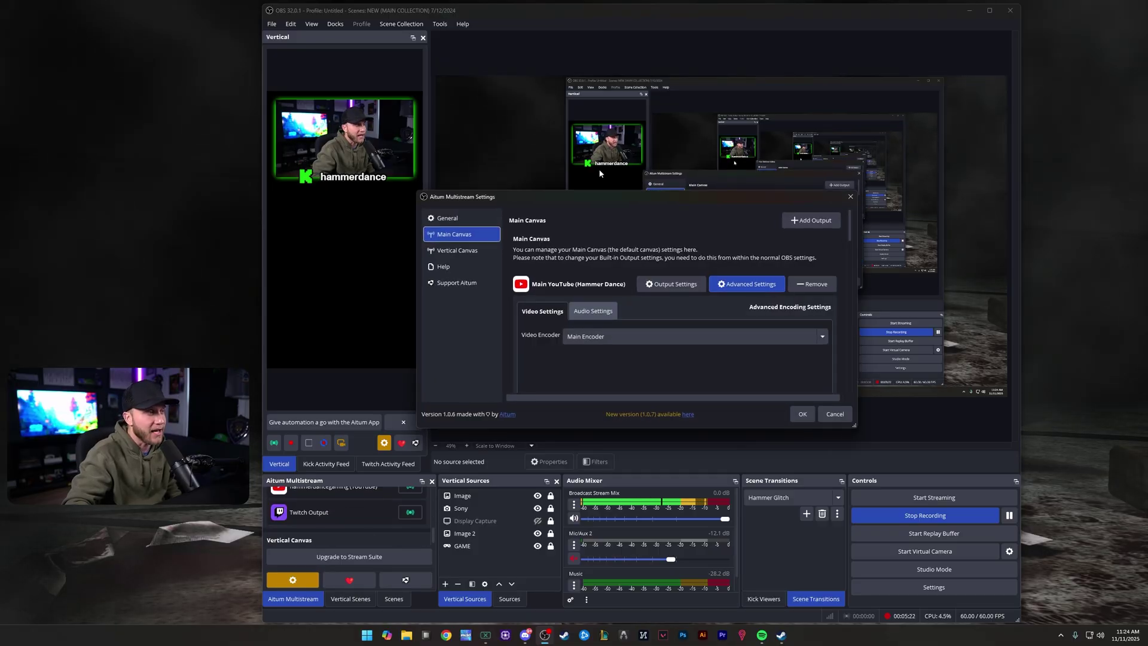
pyautogui.moveTo(465, 197); pyautogui.dragTo(542, 133)
pyautogui.click(543, 188)
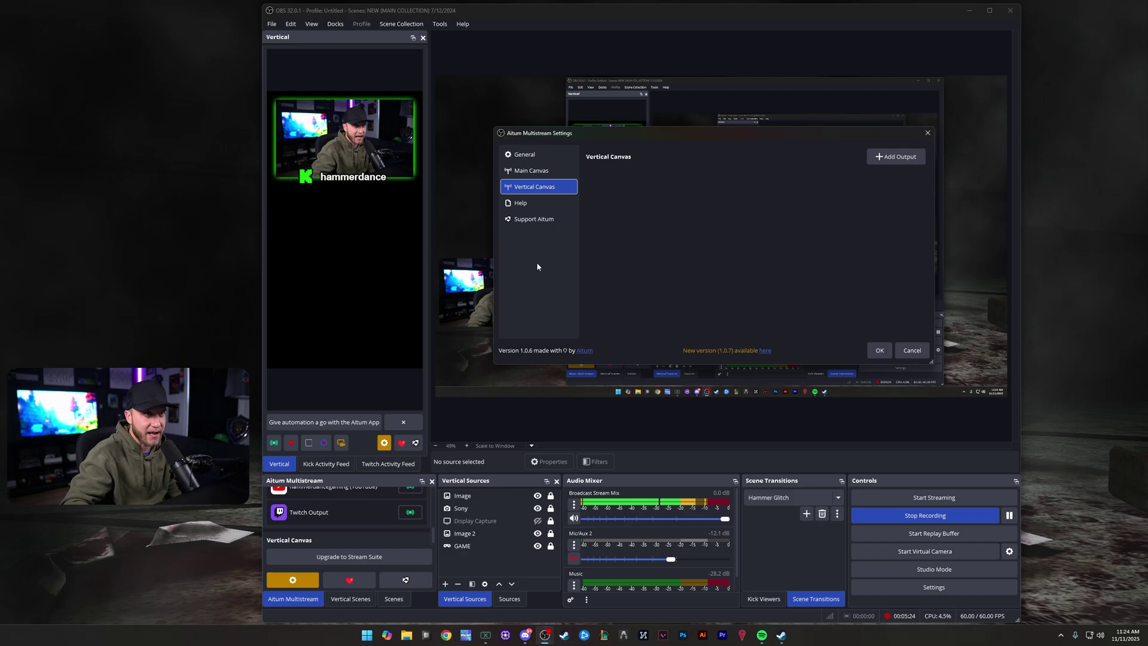
pyautogui.click(883, 158)
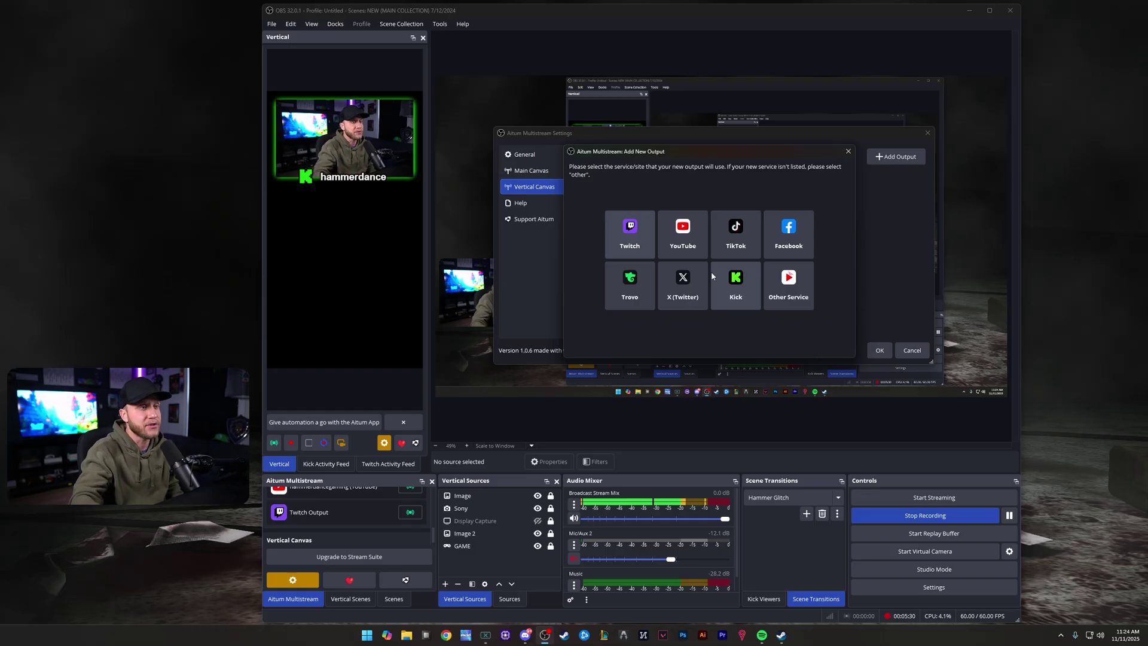
pyautogui.click(694, 225)
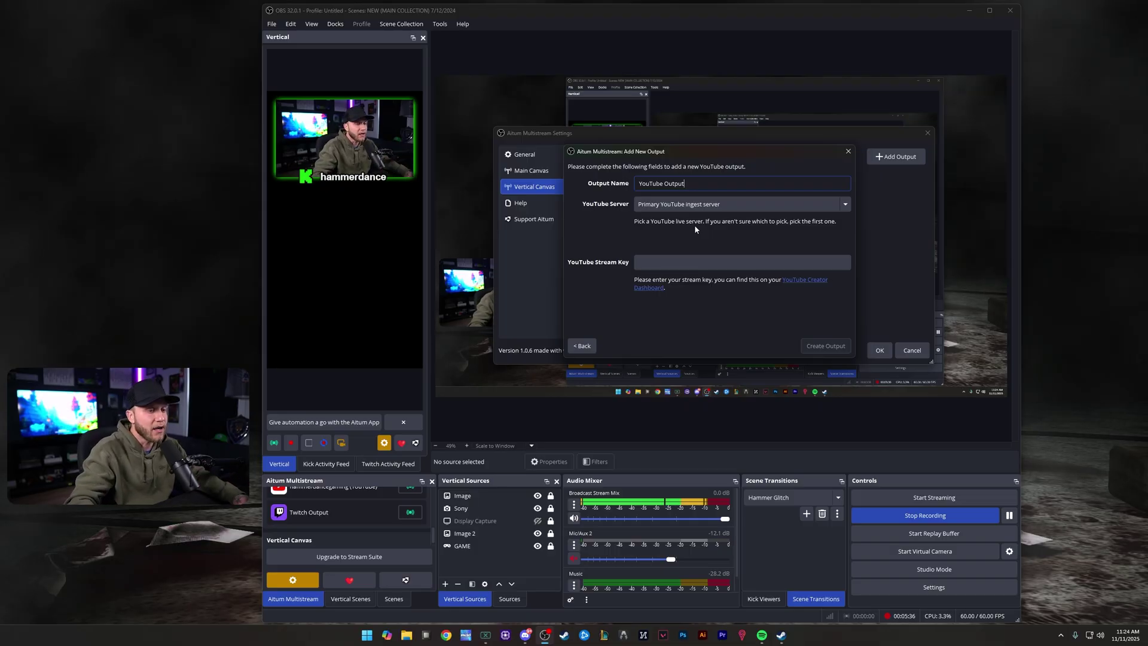
# Name the output 'YouTube Vertical', enter the YouTube stream key, and create it.
pyautogui.tripleClick(708, 188)
pyautogui.write('Yo')
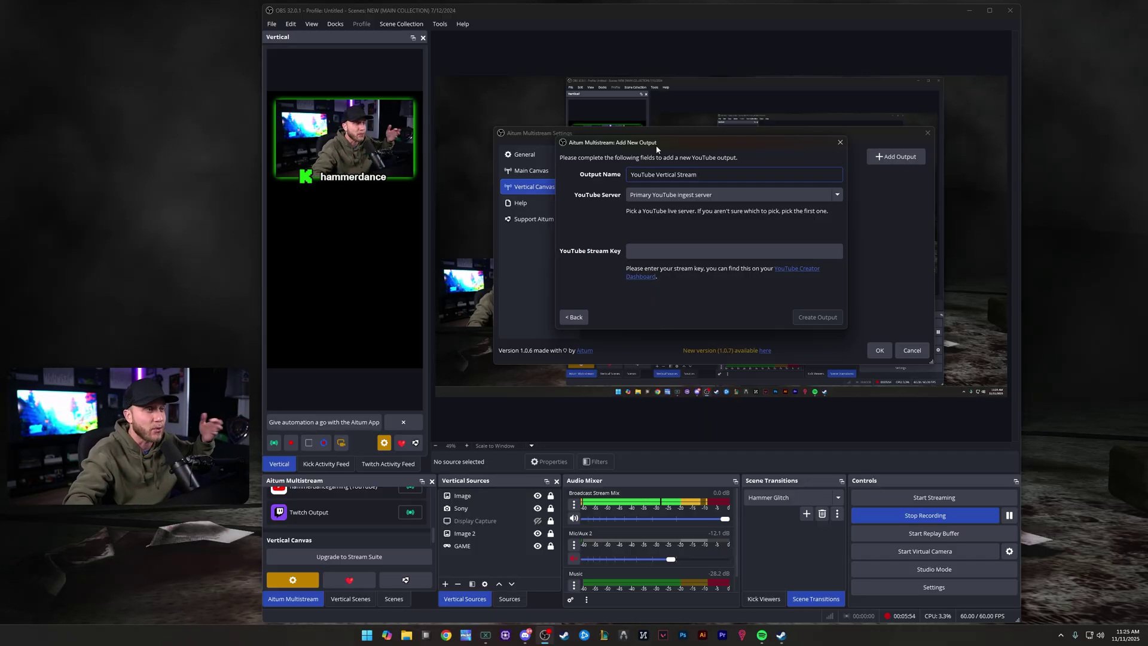
pyautogui.click(694, 257)
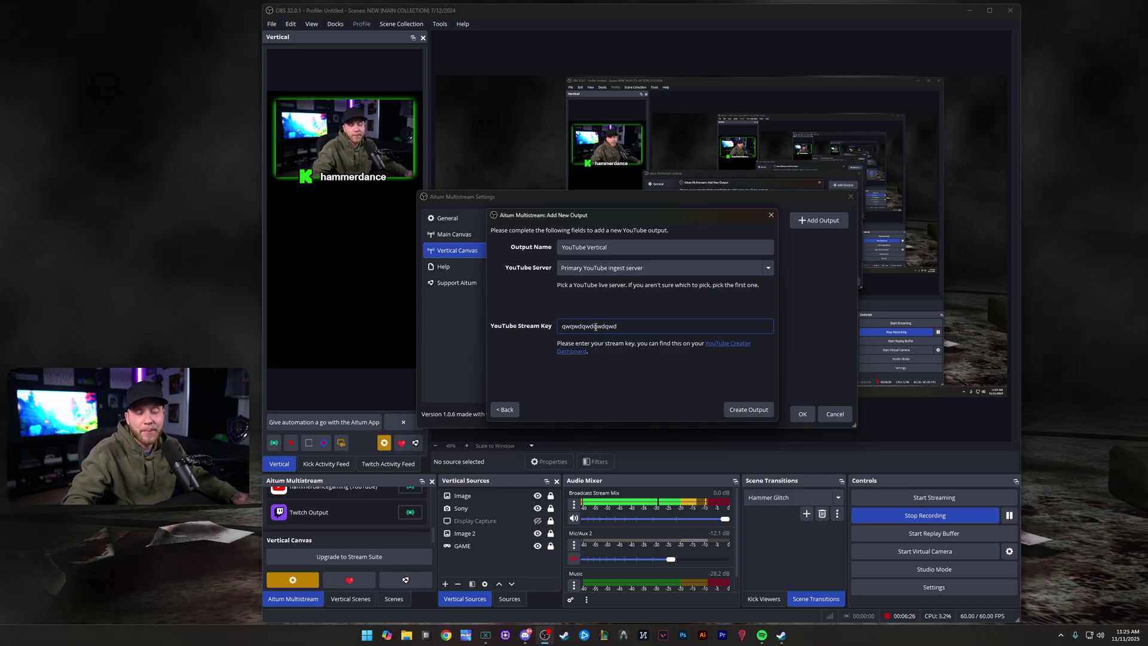
pyautogui.click(747, 410)
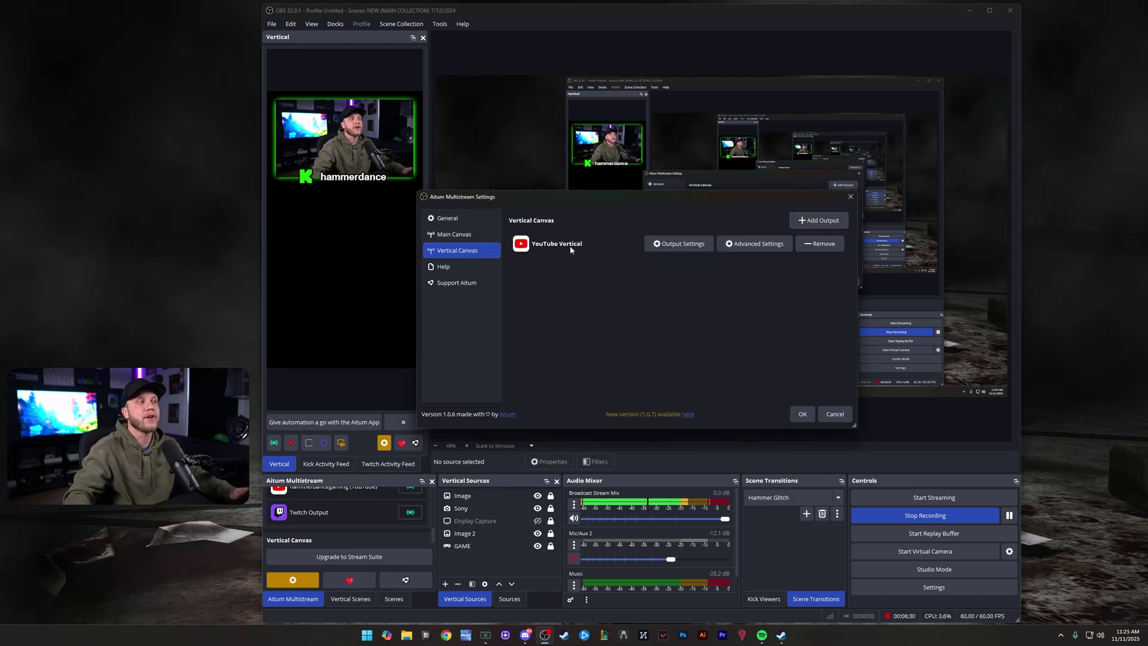
# Save the multistream settings and group the Aitum Multistream dock beside the Vertical preview.
pyautogui.click(803, 414)
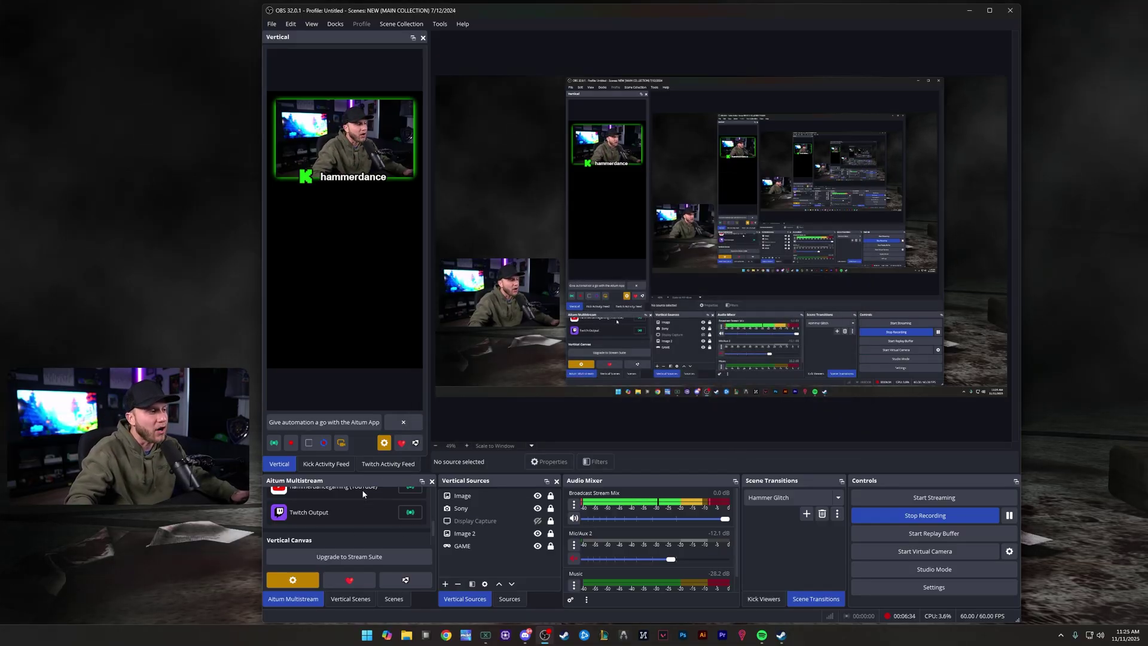
pyautogui.moveTo(362, 482); pyautogui.dragTo(353, 232)
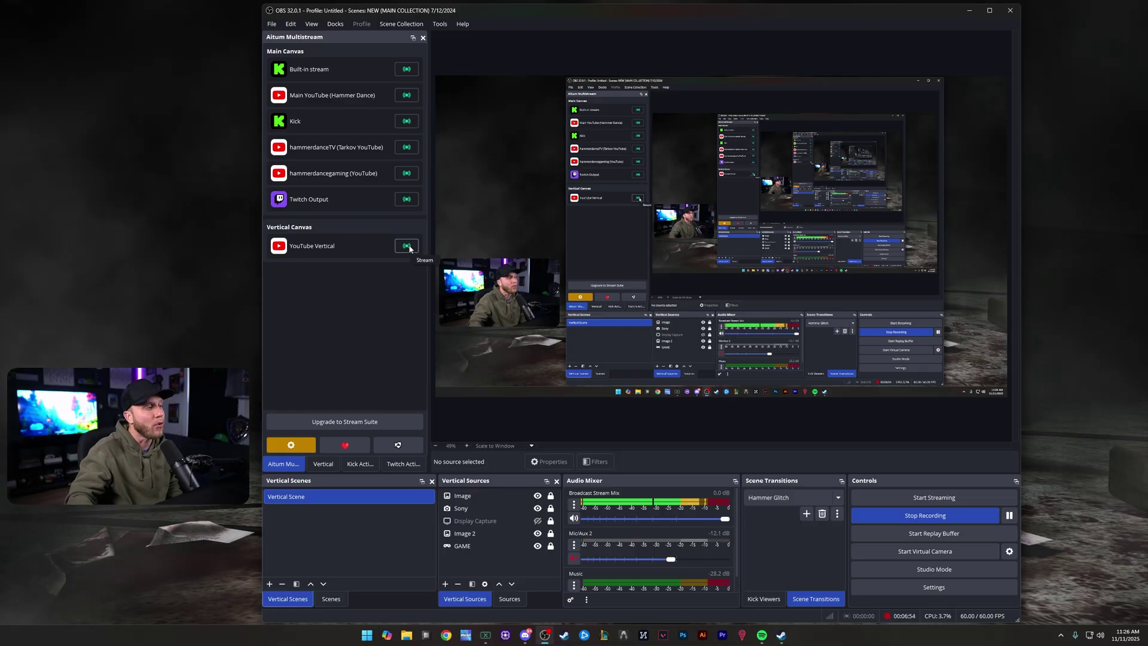
# Open the Vertical canvas settings on the Streaming page and scroll down through them.
pyautogui.click(324, 464)
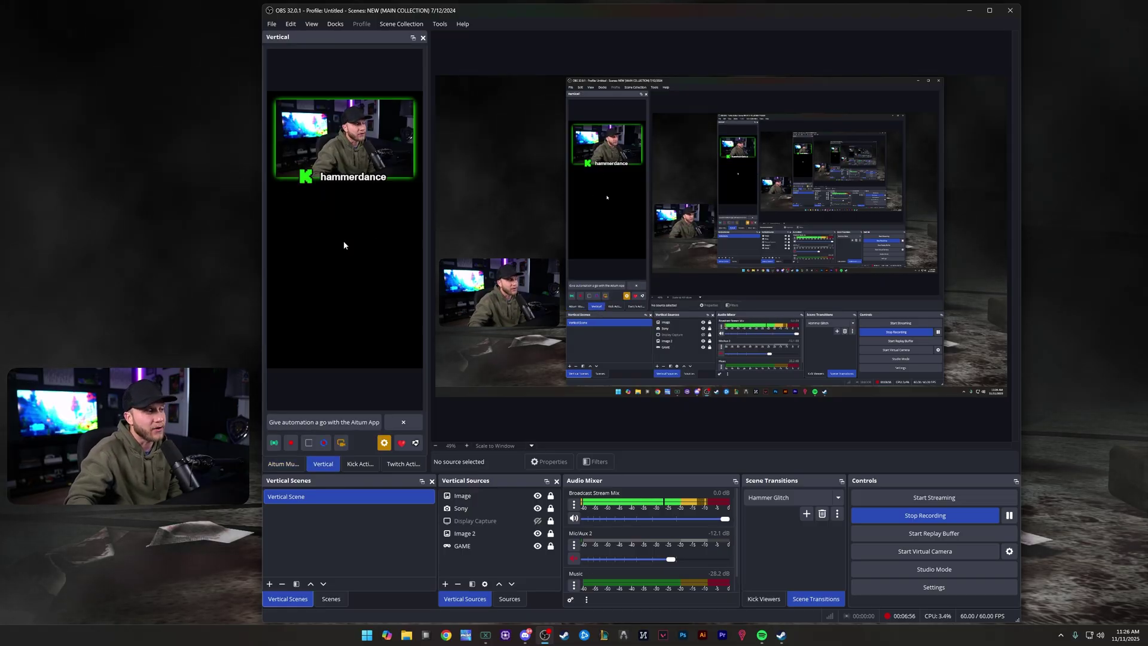
pyautogui.click(384, 443)
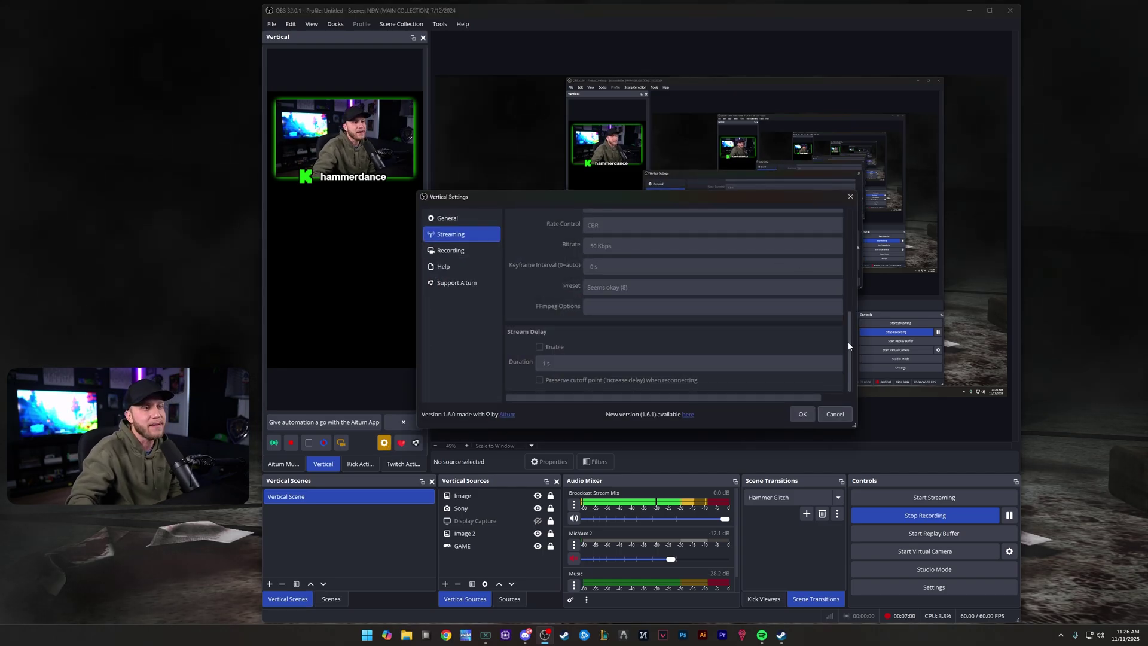
pyautogui.moveTo(847, 342); pyautogui.dragTo(852, 301)
pyautogui.scroll(-1, 627, 288)
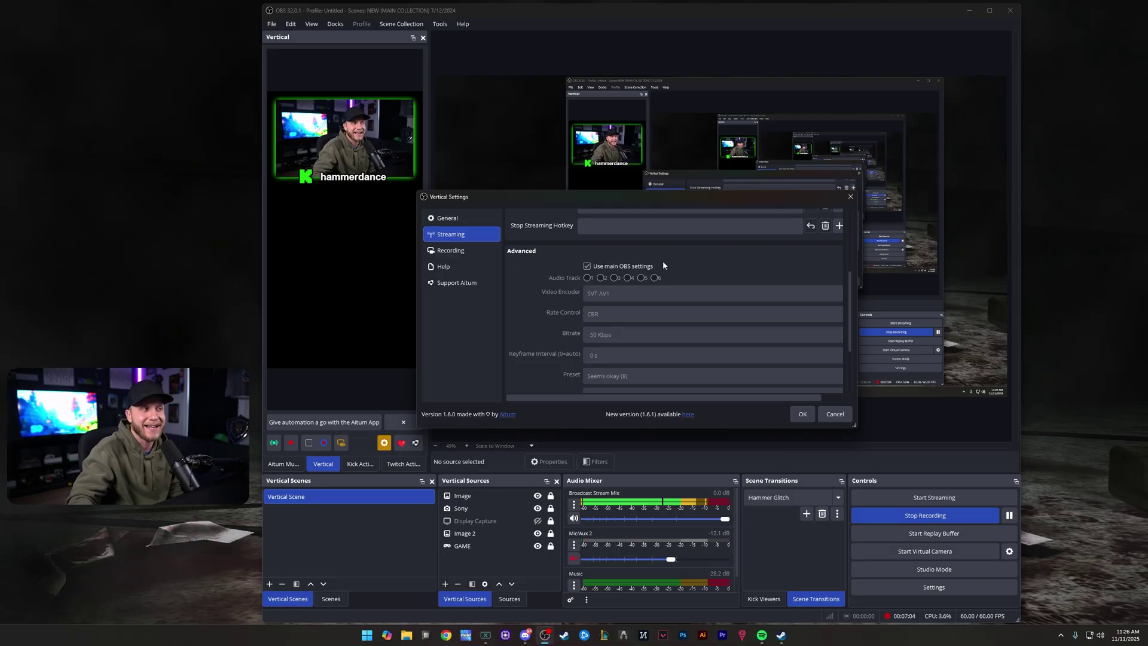
pyautogui.scroll(-1, 850, 291)
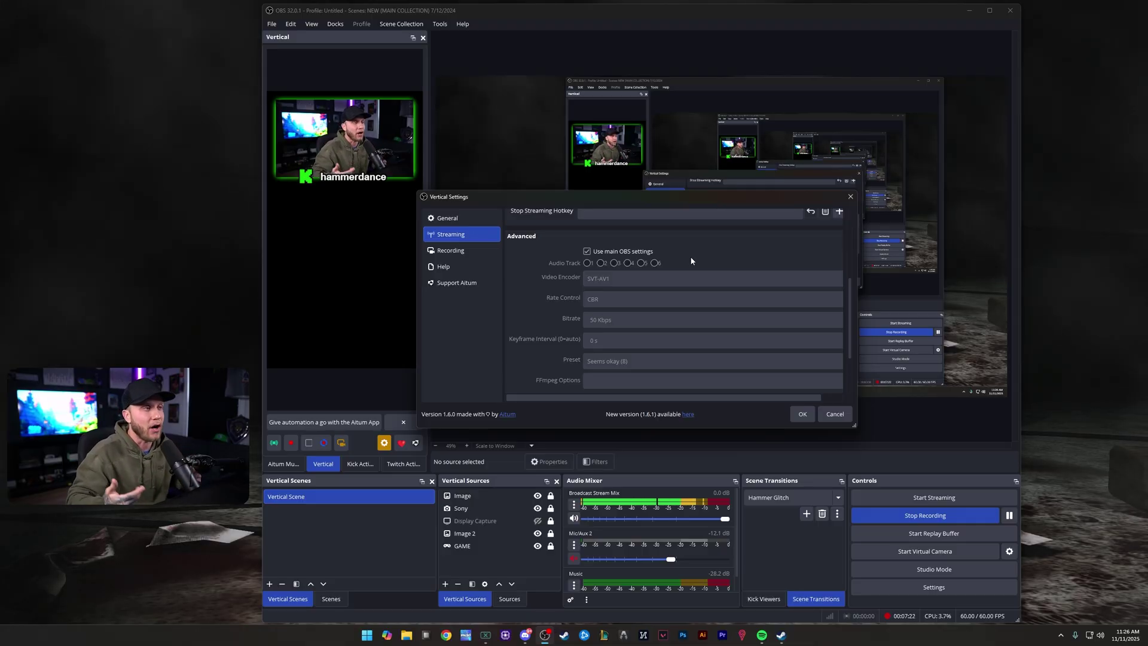
pyautogui.moveTo(849, 299); pyautogui.dragTo(860, 235)
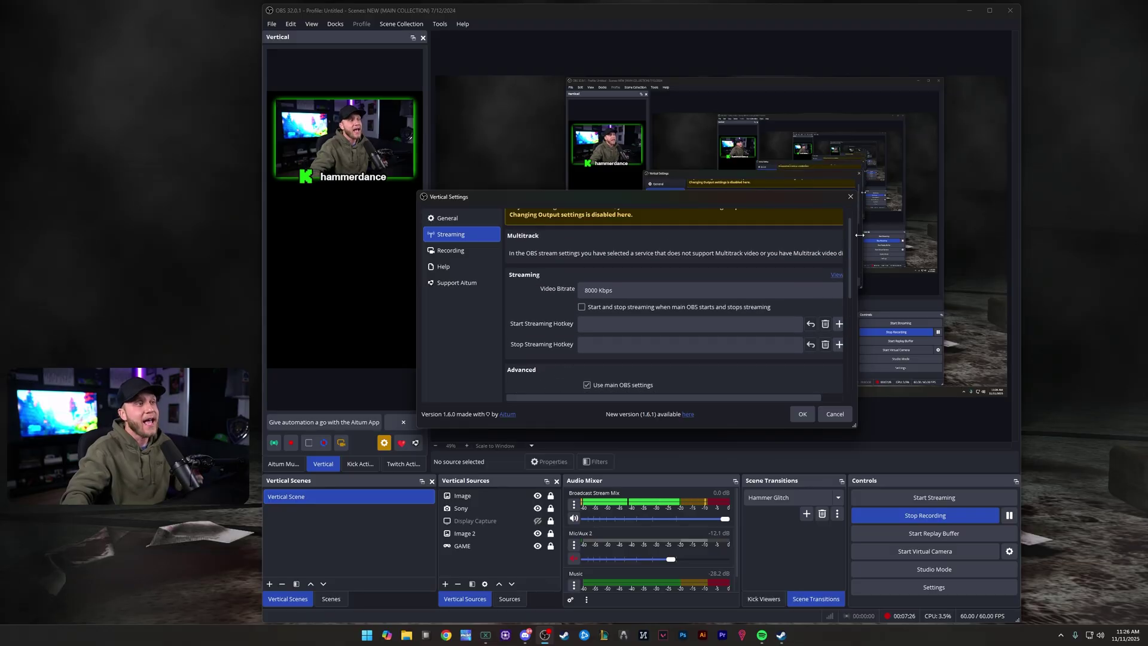